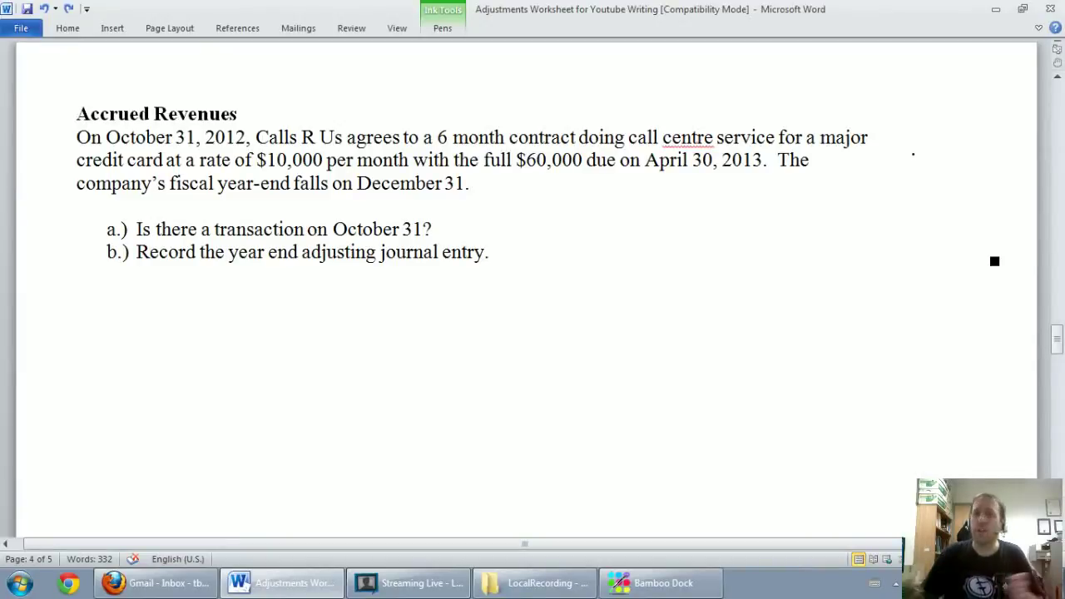
Step: In the Accrued Expenses solution, circle the handwritten words "expense" and "payable" in the May 31 salaries entry
scroll(994, 261, "up", 15)
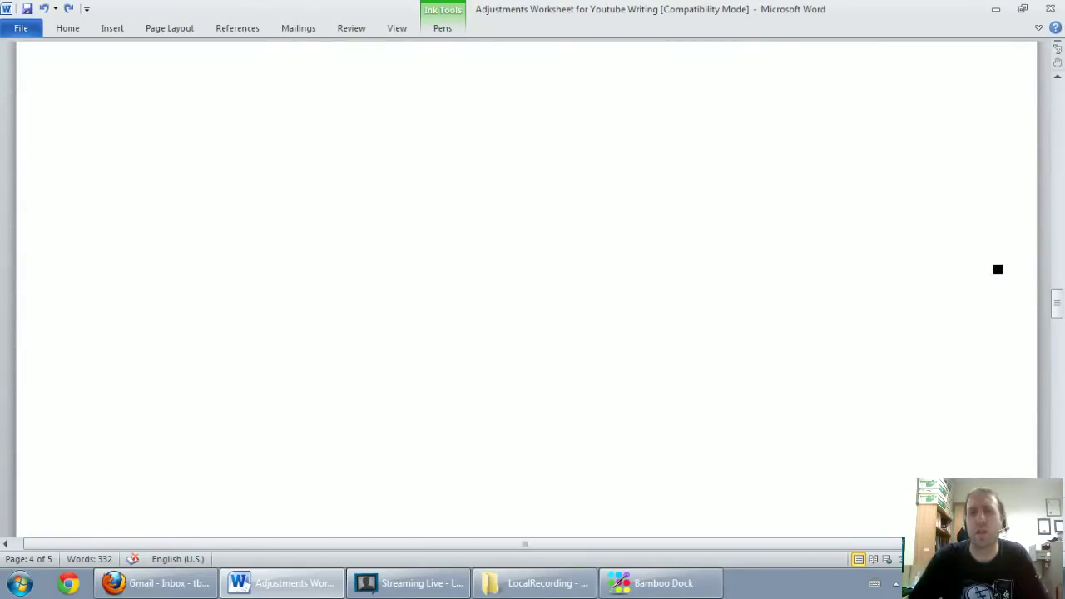
scroll(998, 273, "up", 10)
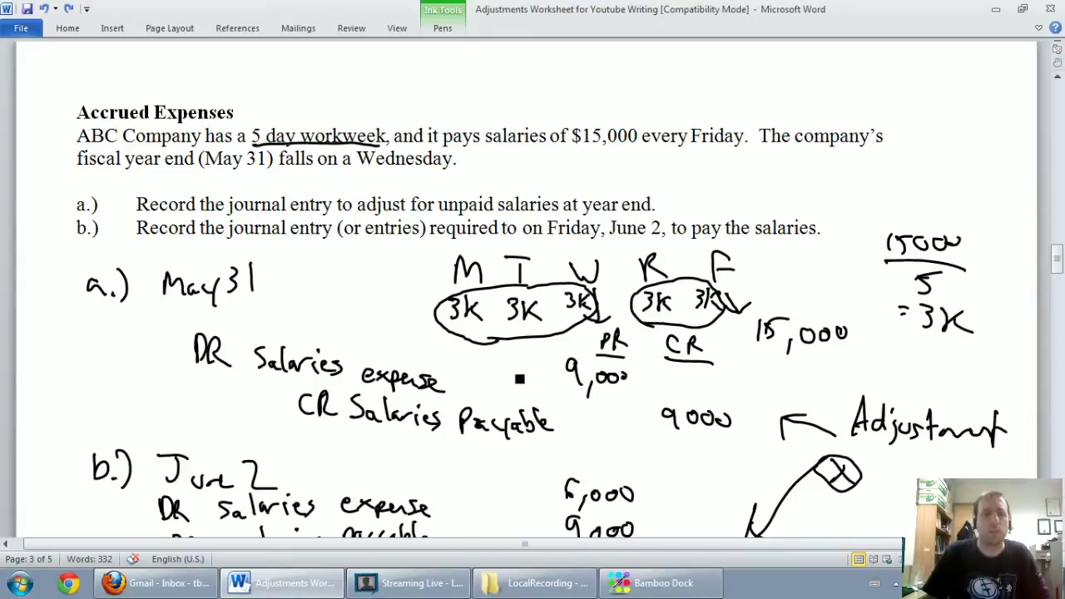
mouse_move(358, 383)
left_mouse_down()
mouse_move(414, 351)
mouse_move(456, 387)
mouse_move(358, 387)
left_mouse_up()
mouse_move(456, 436)
left_mouse_down()
mouse_move(517, 389)
mouse_move(554, 453)
mouse_move(462, 446)
left_mouse_up()
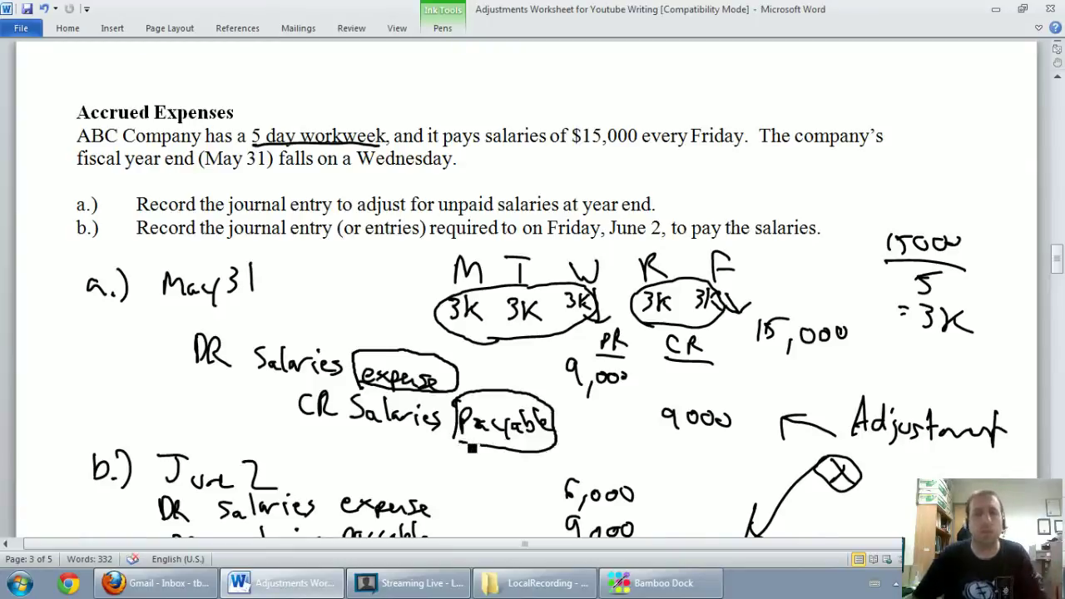
Step: Handwrite the answer "a.) No transaction (yet)" in ink below the Accrued Revenues questions
scroll(599, 438, "down", 10)
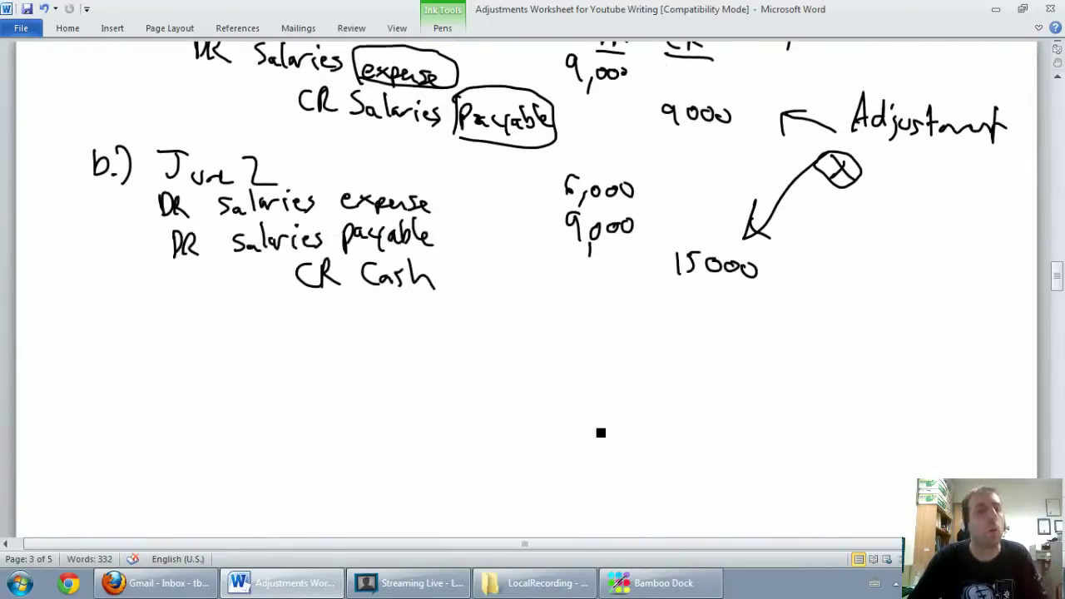
scroll(594, 446, "down", 5)
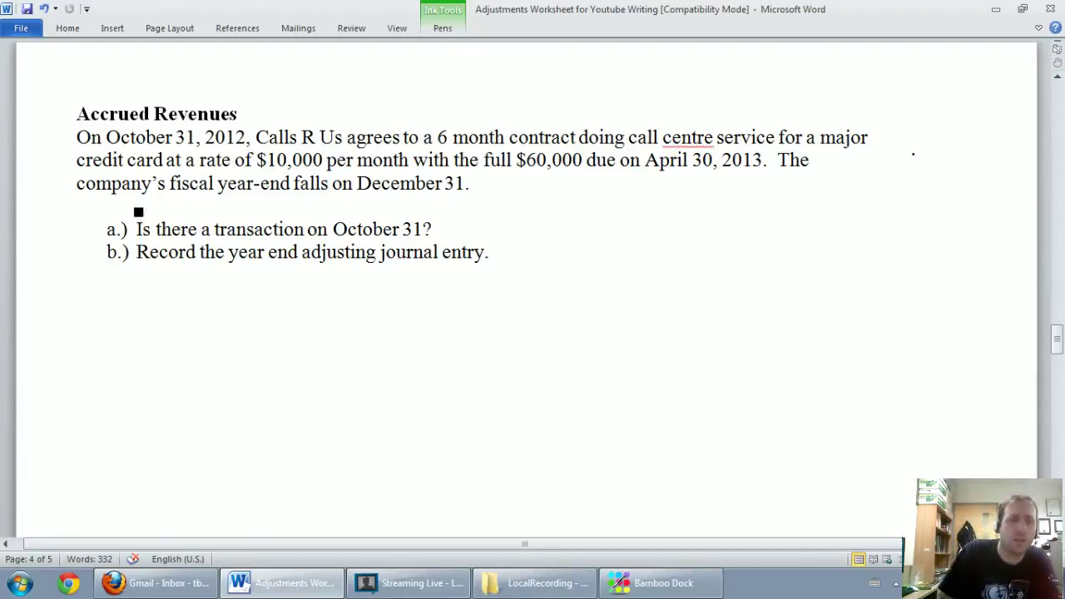
left_click_drag(111, 293, 129, 315)
left_click(121, 301)
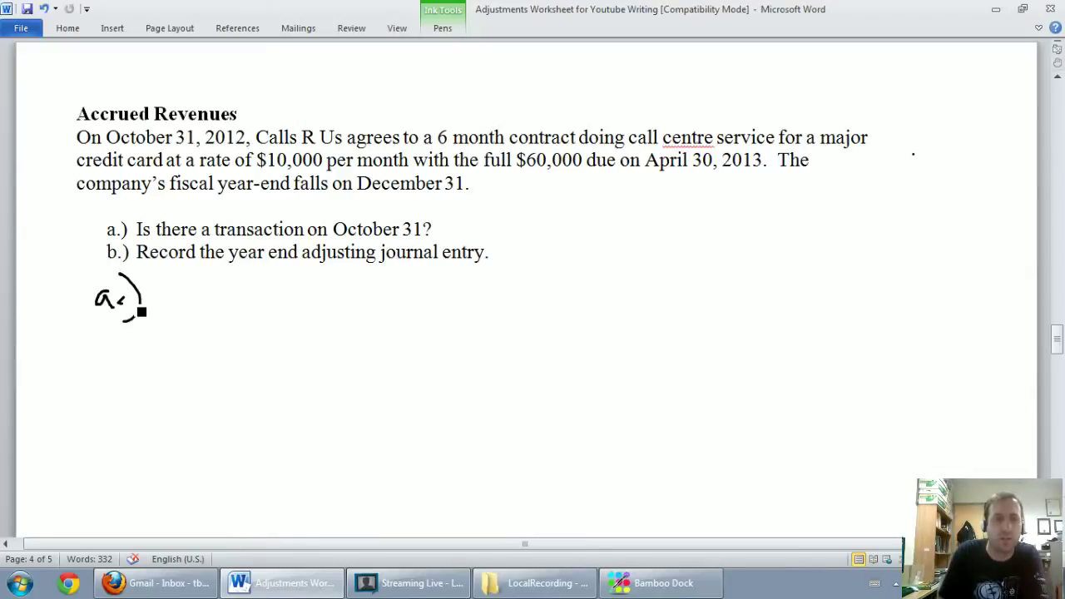
left_click_drag(175, 274, 174, 305)
mouse_move(178, 273)
left_mouse_down()
mouse_move(195, 308)
mouse_move(201, 273)
left_mouse_up()
left_click_drag(213, 293, 218, 305)
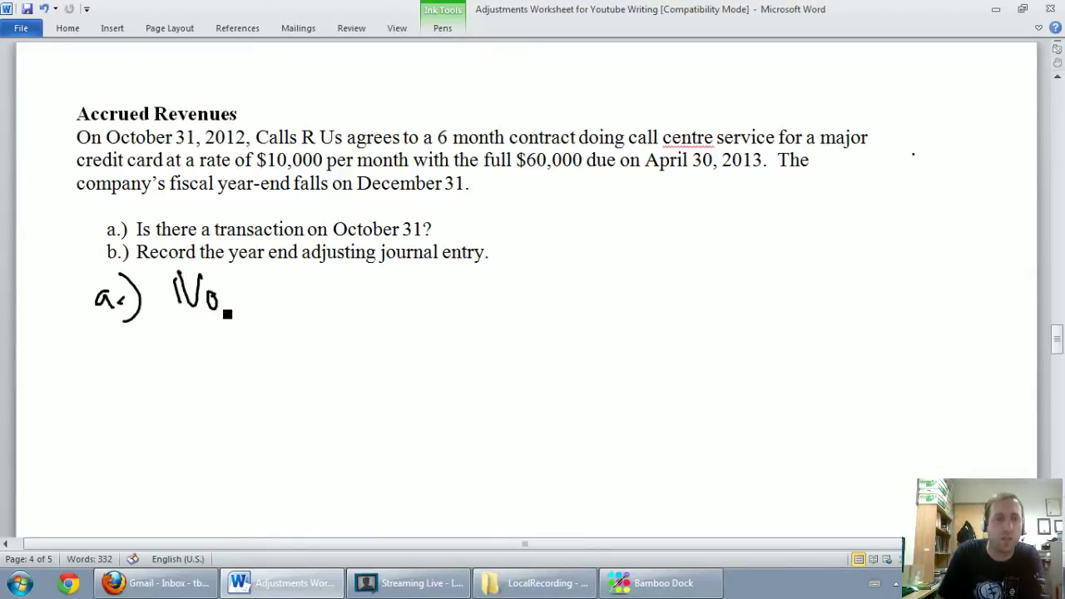
mouse_move(266, 280)
left_mouse_down()
mouse_move(269, 313)
mouse_move(279, 290)
left_mouse_up()
left_click_drag(280, 310, 331, 311)
left_click_drag(343, 302, 369, 311)
mouse_move(376, 283)
left_mouse_down()
mouse_move(378, 314)
mouse_move(388, 296)
left_mouse_up()
mouse_move(394, 295)
left_mouse_down()
mouse_move(395, 313)
mouse_move(414, 314)
left_mouse_up()
left_click_drag(466, 277, 466, 318)
left_click_drag(483, 297, 518, 307)
left_click_drag(523, 281, 525, 315)
mouse_move(509, 290)
left_mouse_down()
mouse_move(536, 286)
mouse_move(541, 320)
left_mouse_up()
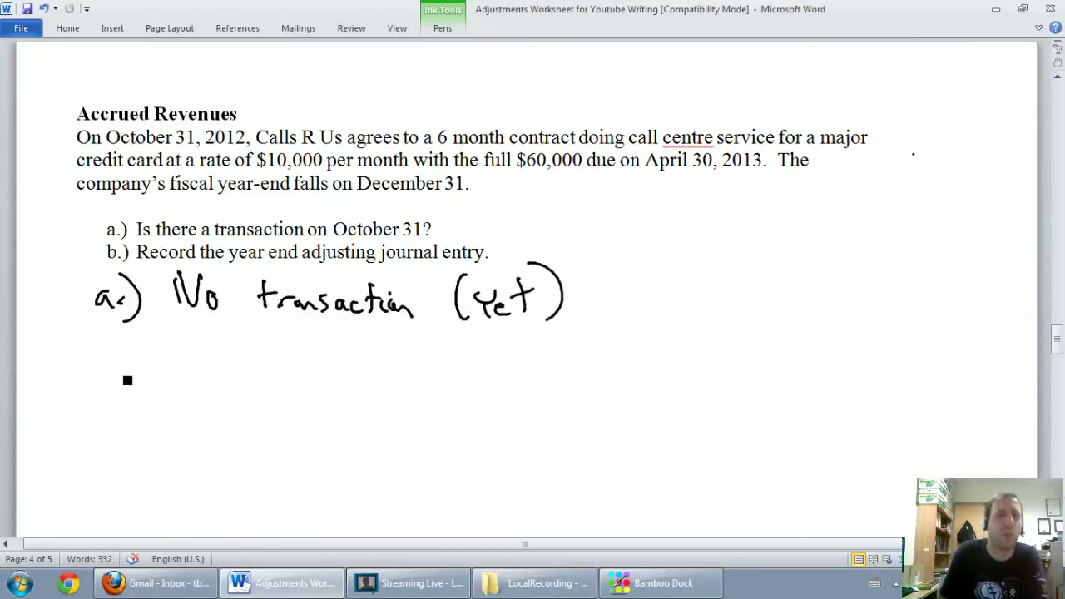
Step: Handwrite the label "b.)" with the date "Dec 31, 2012" below the answer to part a
left_click_drag(100, 358, 116, 385)
mouse_move(124, 383)
left_mouse_down()
mouse_move(149, 400)
mouse_move(140, 406)
left_mouse_up()
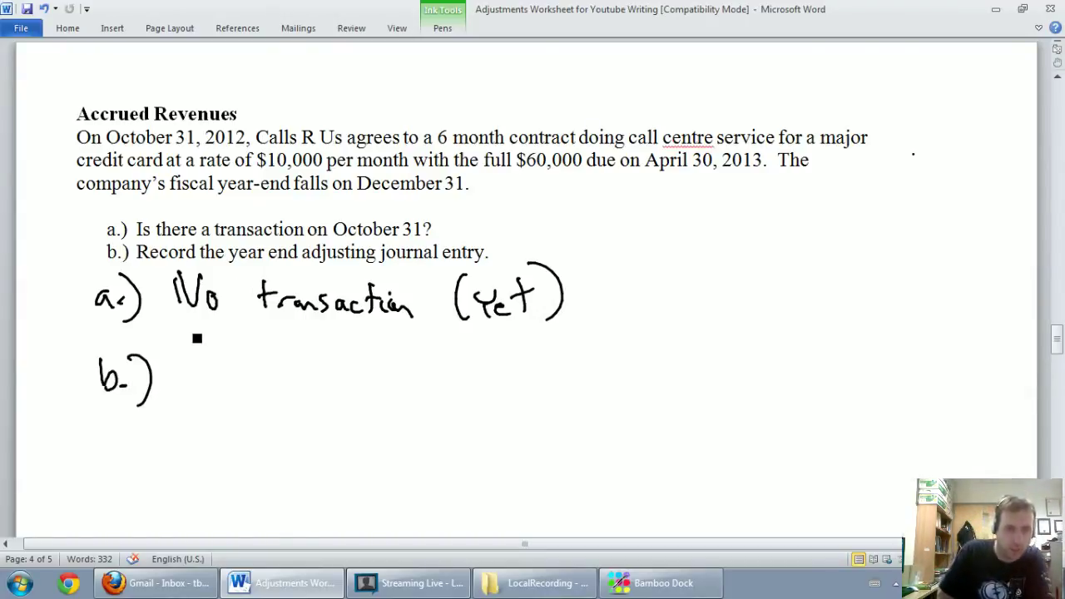
left_click_drag(186, 364, 185, 378)
mouse_move(188, 350)
left_mouse_down()
mouse_move(225, 382)
mouse_move(255, 381)
left_mouse_up()
mouse_move(274, 358)
left_mouse_down()
mouse_move(280, 387)
mouse_move(294, 395)
mouse_move(332, 382)
left_mouse_up()
mouse_move(348, 366)
left_mouse_down()
mouse_move(352, 381)
mouse_move(346, 366)
left_mouse_up()
mouse_move(362, 363)
left_mouse_down()
mouse_move(366, 385)
mouse_move(403, 383)
left_mouse_up()
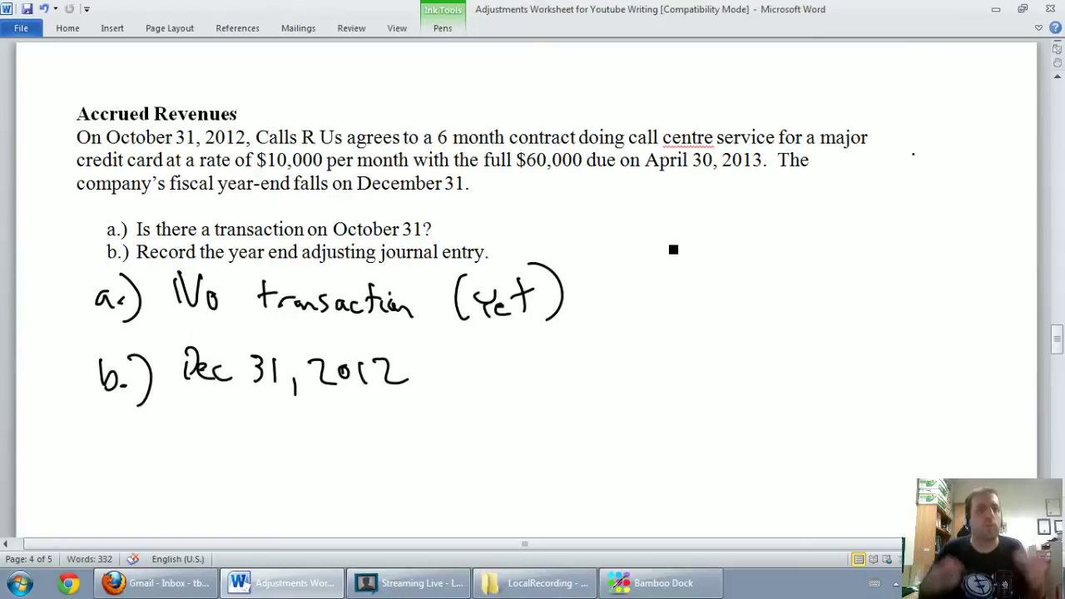
Step: Handwrite the calculation "2 months @ 10,000 = 20,000" beside the Dec 31, 2012 date
mouse_move(493, 360)
left_mouse_down()
mouse_move(505, 364)
mouse_move(492, 385)
left_mouse_up()
mouse_move(518, 388)
left_mouse_down()
mouse_move(699, 378)
mouse_move(710, 360)
left_mouse_up()
mouse_move(726, 377)
left_mouse_down()
mouse_move(722, 391)
mouse_move(764, 370)
left_mouse_up()
mouse_move(596, 416)
left_mouse_down()
mouse_move(624, 406)
mouse_move(653, 424)
mouse_move(712, 426)
mouse_move(709, 414)
left_mouse_up()
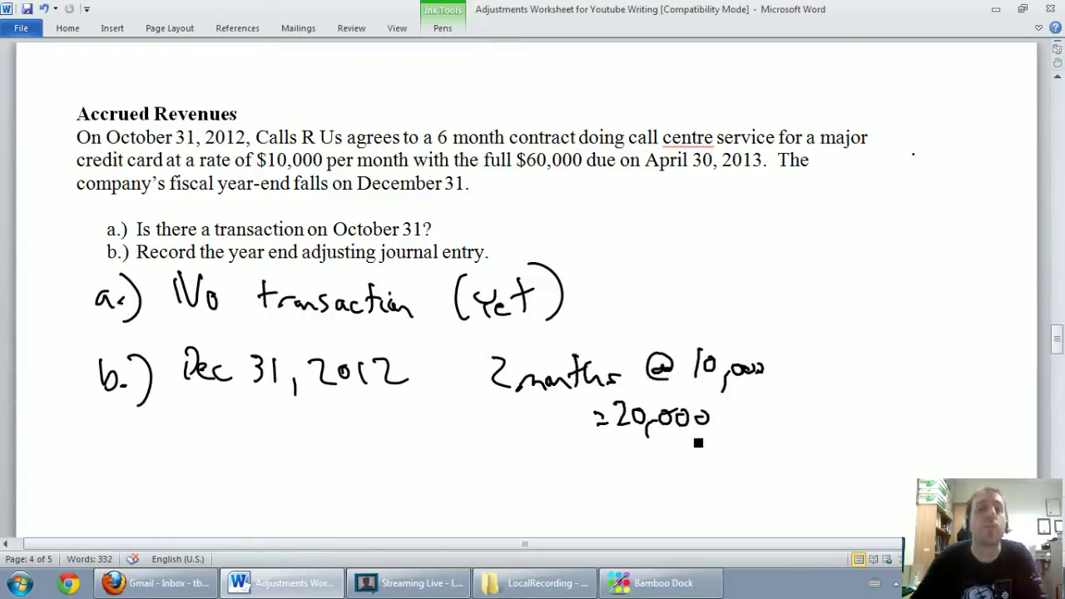
Step: Handwrite the debit line "DR Accounts receivable" under the date, add underlined DR and CR column headings, and enter 20,000 under DR
scroll(689, 430, "down", 3)
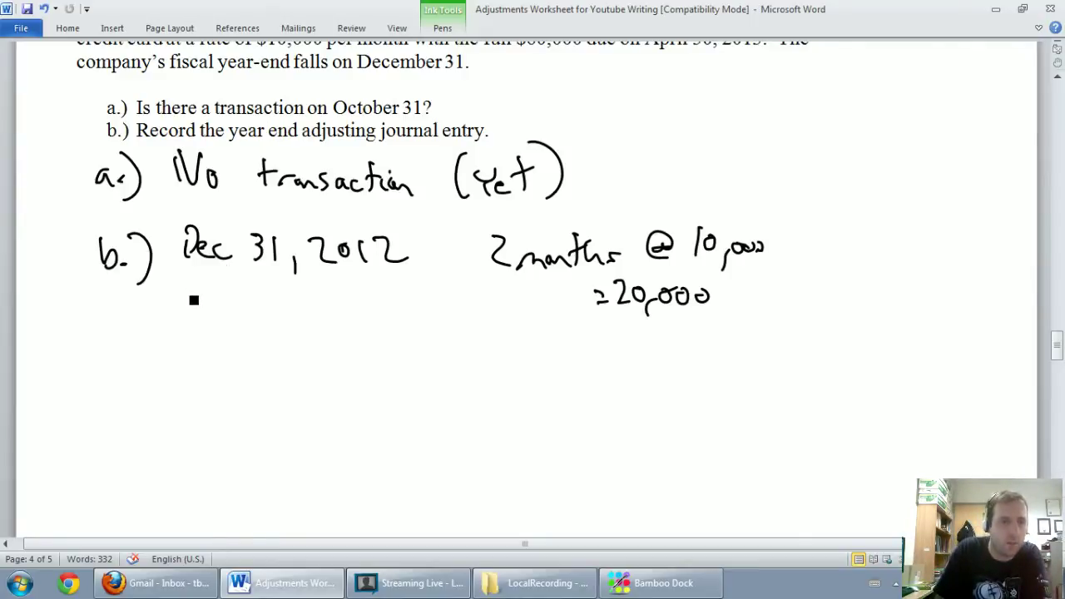
mouse_move(174, 288)
left_mouse_down()
mouse_move(188, 321)
mouse_move(269, 341)
mouse_move(305, 326)
mouse_move(382, 357)
mouse_move(428, 362)
mouse_move(450, 350)
mouse_move(472, 364)
left_mouse_up()
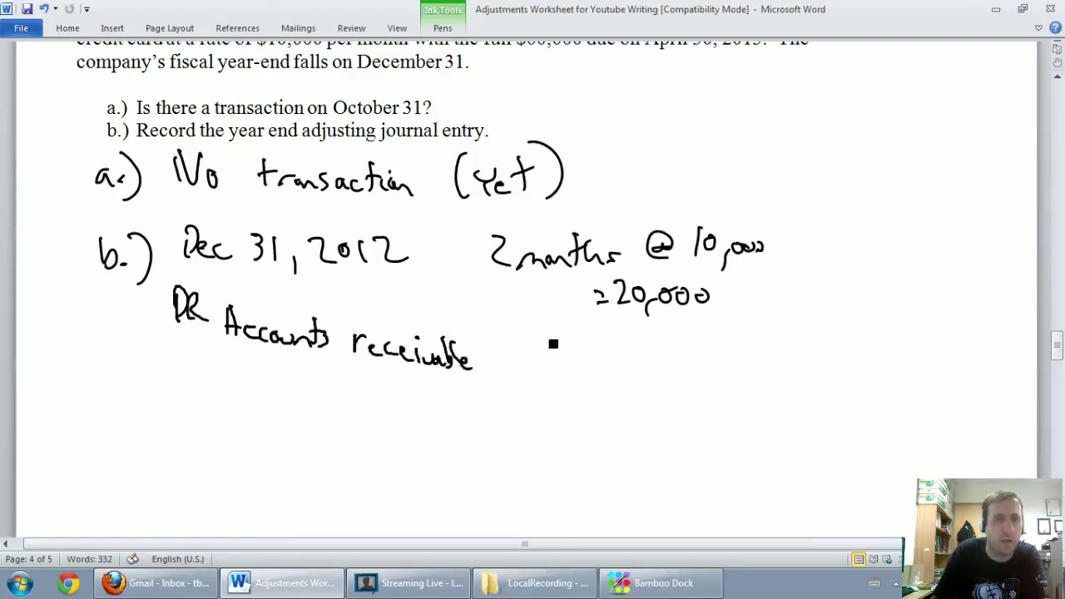
mouse_move(546, 321)
left_mouse_down()
mouse_move(566, 335)
mouse_move(552, 342)
mouse_move(589, 345)
left_mouse_up()
mouse_move(713, 316)
left_mouse_down()
mouse_move(733, 314)
mouse_move(730, 333)
mouse_move(751, 343)
left_mouse_up()
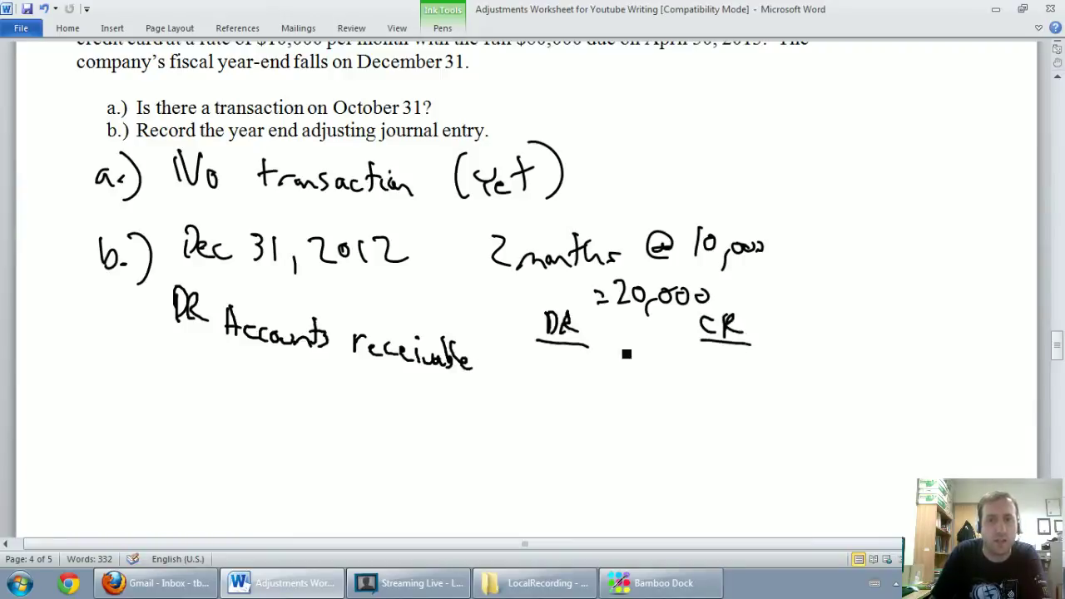
mouse_move(526, 363)
left_mouse_down()
mouse_move(550, 398)
mouse_move(594, 380)
left_mouse_up()
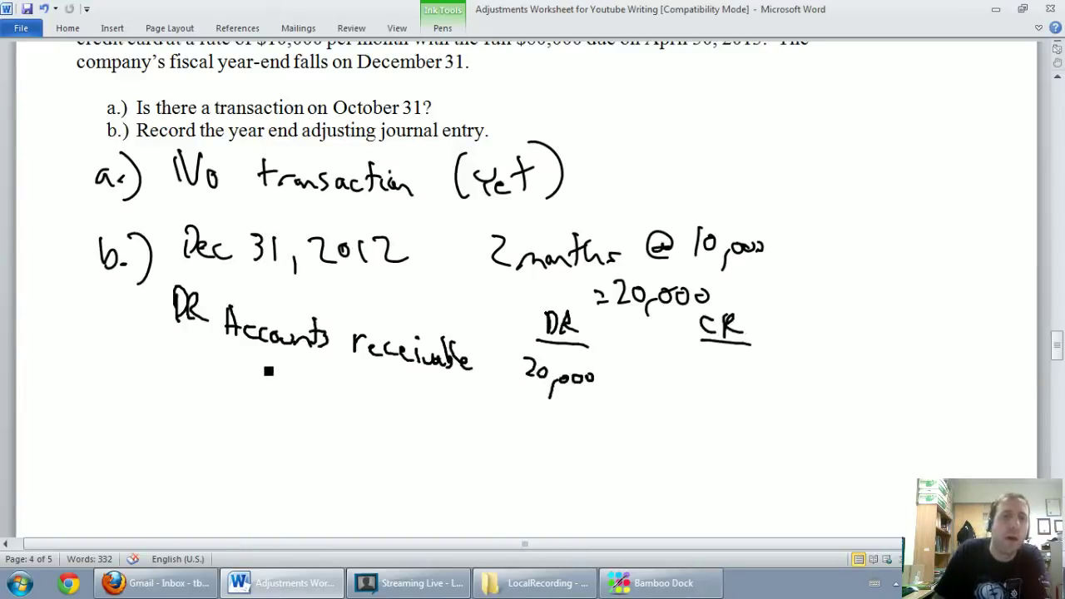
Step: Handwrite the credit line "CR Contract revenue" below the accounts receivable line and enter 20,000 in the CR column
mouse_move(264, 372)
left_mouse_down()
mouse_move(272, 395)
mouse_move(288, 393)
left_mouse_up()
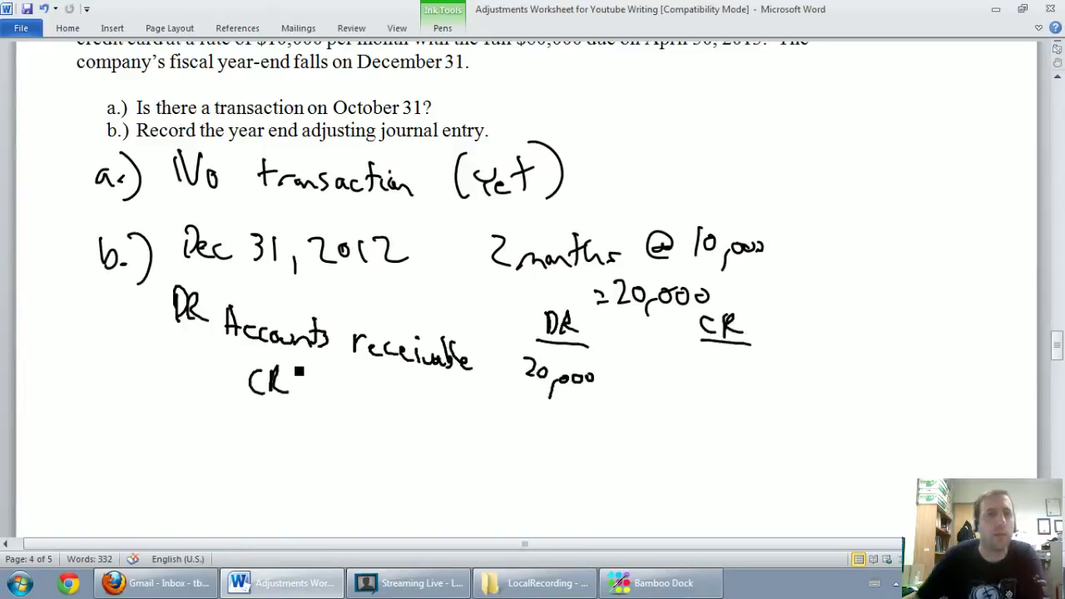
scroll(369, 373, "up", 2)
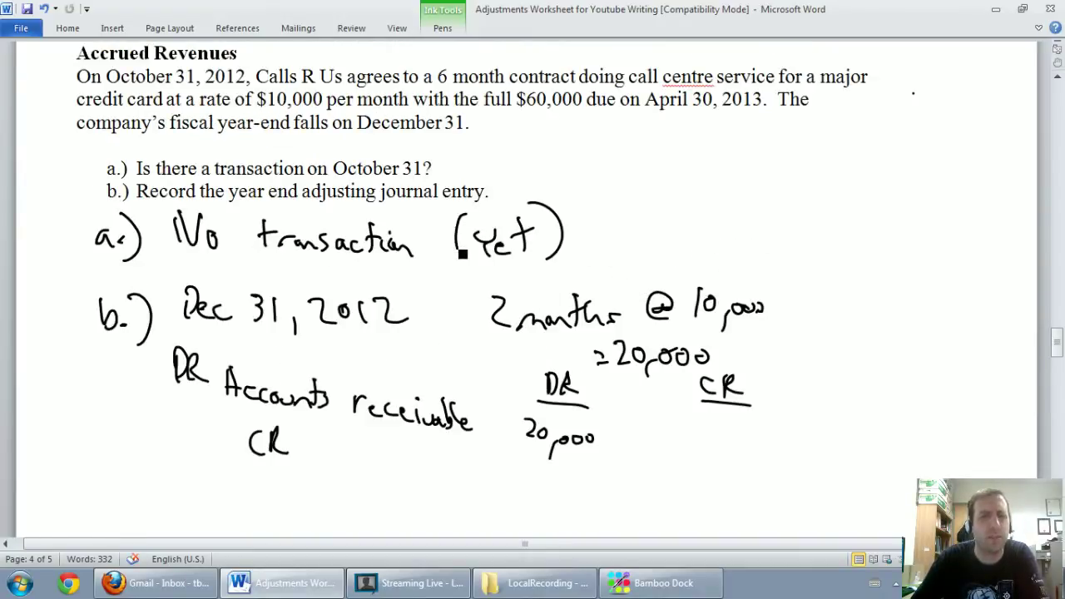
scroll(464, 259, "down", 2)
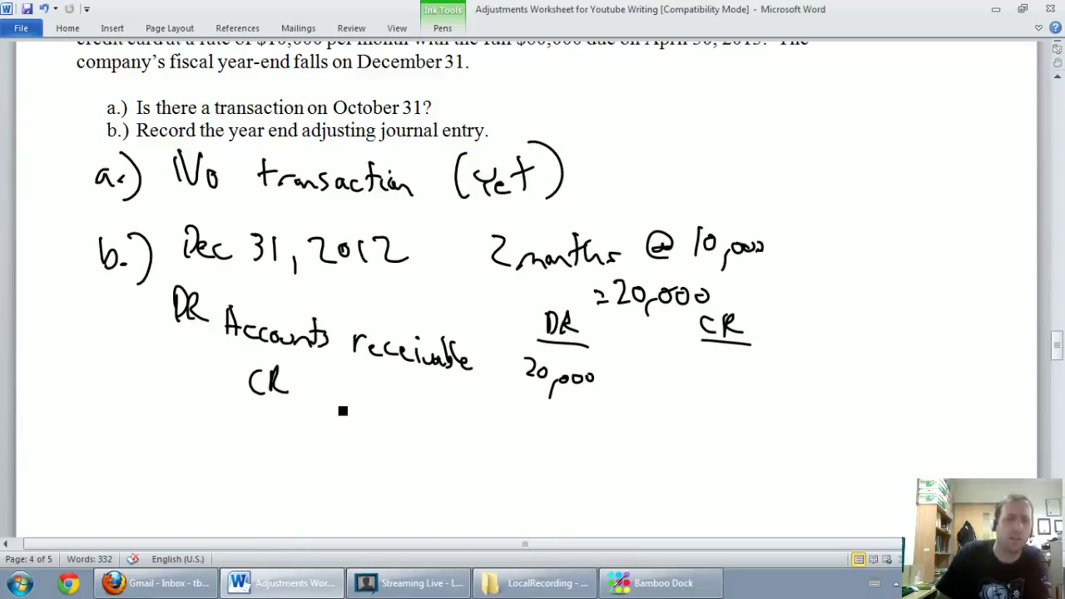
mouse_move(322, 376)
left_mouse_down()
mouse_move(329, 401)
mouse_move(388, 407)
mouse_move(396, 396)
mouse_move(387, 428)
mouse_move(466, 425)
left_mouse_up()
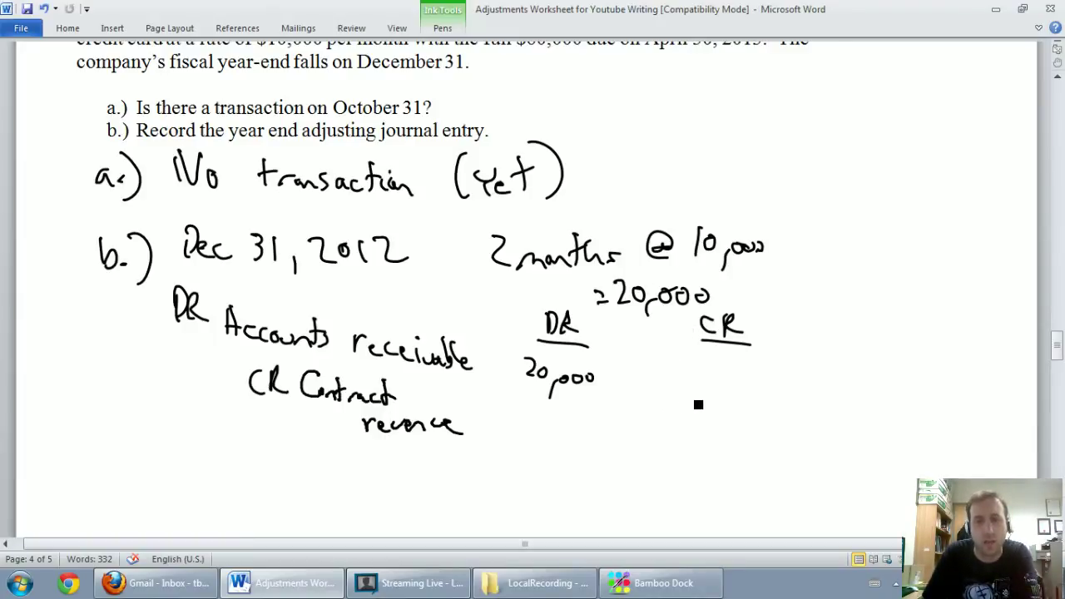
mouse_move(683, 401)
left_mouse_down()
mouse_move(713, 416)
mouse_move(772, 407)
left_mouse_up()
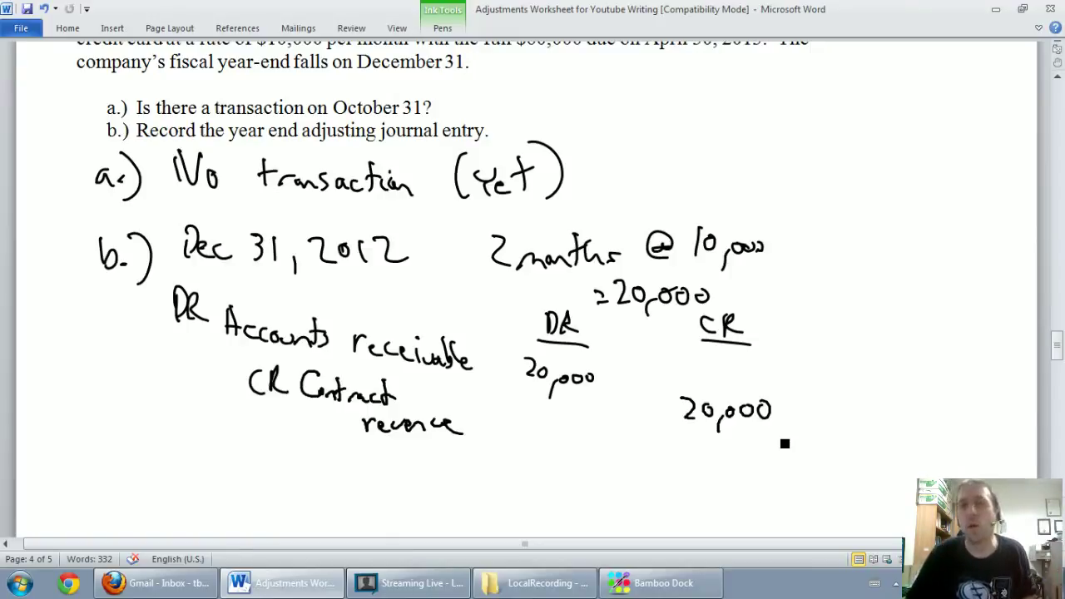
scroll(785, 444, "up", 2)
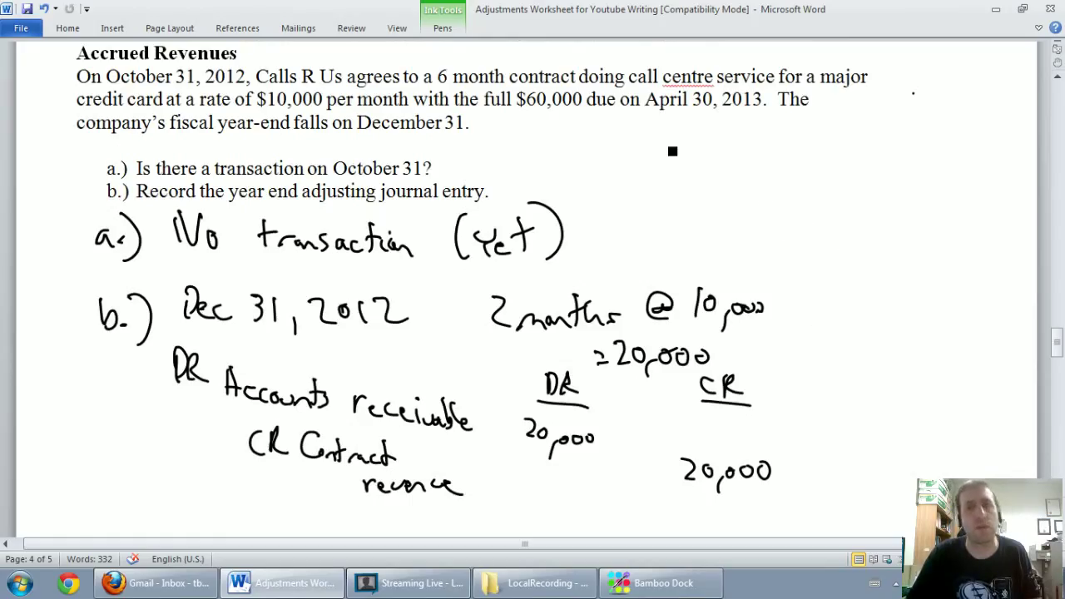